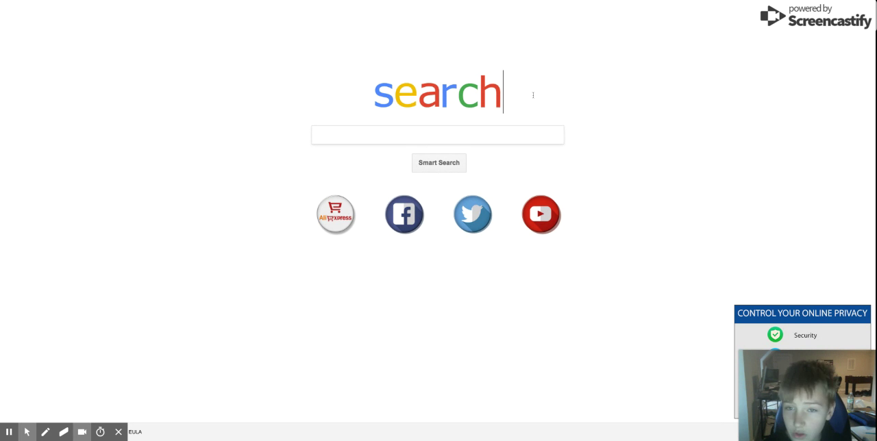
Delete the search logo and switch to the freehand pen in blue
key(BackSpace)
key(BackSpace)
key(BackSpace)
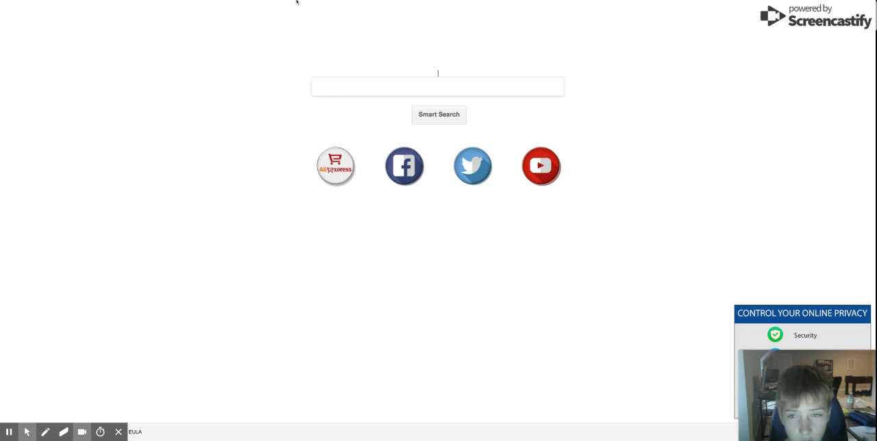
click(442, 65)
click(600, 91)
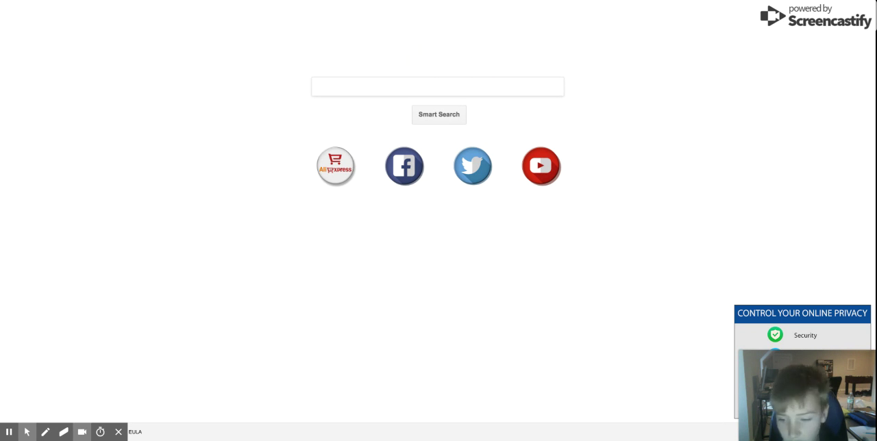
click(46, 432)
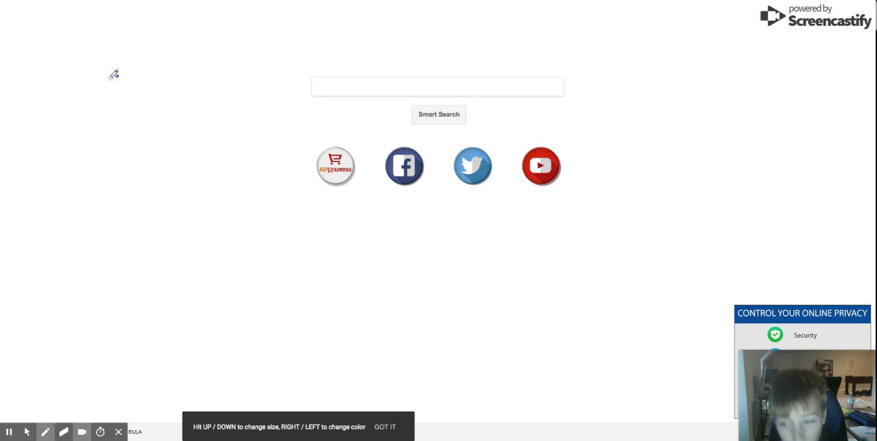
Handwrite 'boom' in blue, loop a blue outline around it, then return to the pointer
mouse_move(112, 78)
mouse_down()
mouse_move(118, 108)
mouse_move(121, 54)
mouse_up()
mouse_move(230, 94)
mouse_down()
mouse_move(256, 129)
mouse_move(228, 90)
mouse_up()
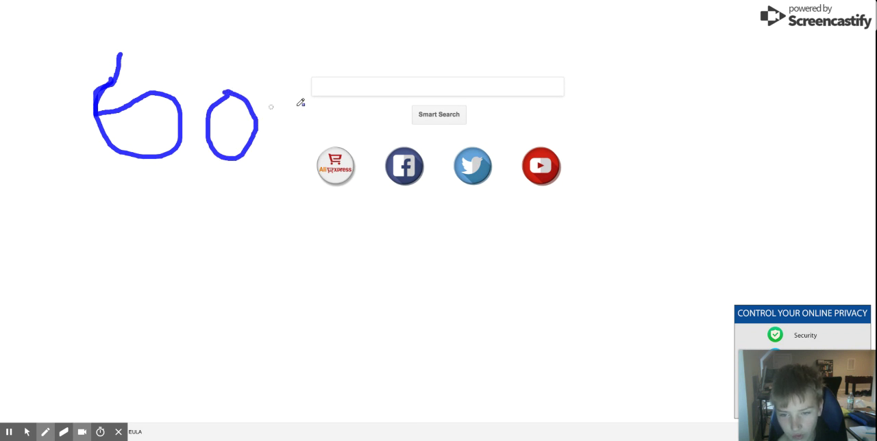
mouse_move(300, 104)
mouse_down()
mouse_move(283, 108)
mouse_move(264, 148)
mouse_move(280, 150)
mouse_move(300, 104)
mouse_up()
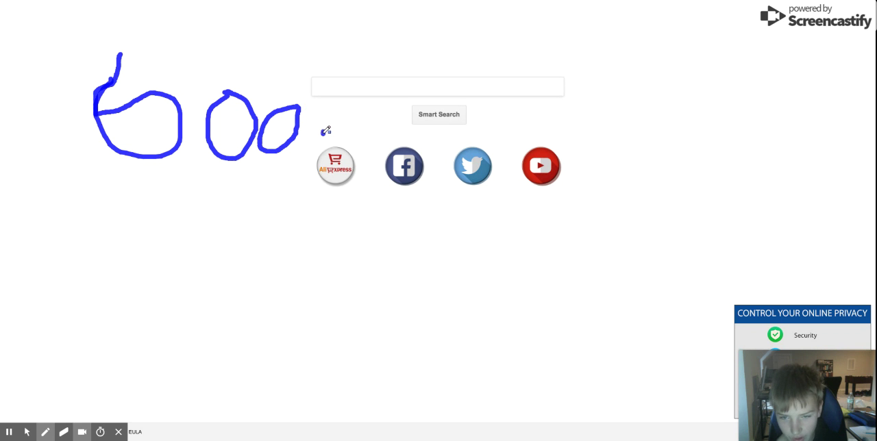
mouse_move(324, 132)
mouse_down()
mouse_move(372, 110)
mouse_move(391, 129)
mouse_up()
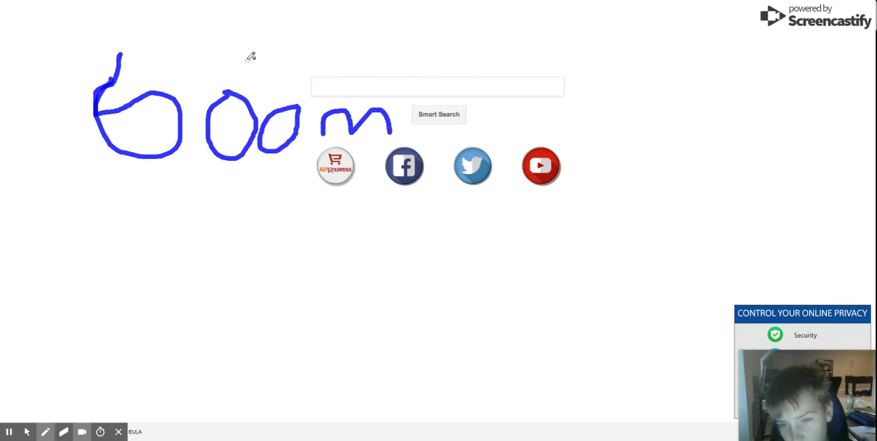
mouse_move(251, 54)
mouse_down()
mouse_move(215, 39)
mouse_move(105, 27)
mouse_move(73, 136)
mouse_move(215, 190)
mouse_move(265, 180)
mouse_move(333, 142)
mouse_move(375, 159)
mouse_move(402, 142)
mouse_move(400, 104)
mouse_move(265, 92)
mouse_move(249, 52)
mouse_up()
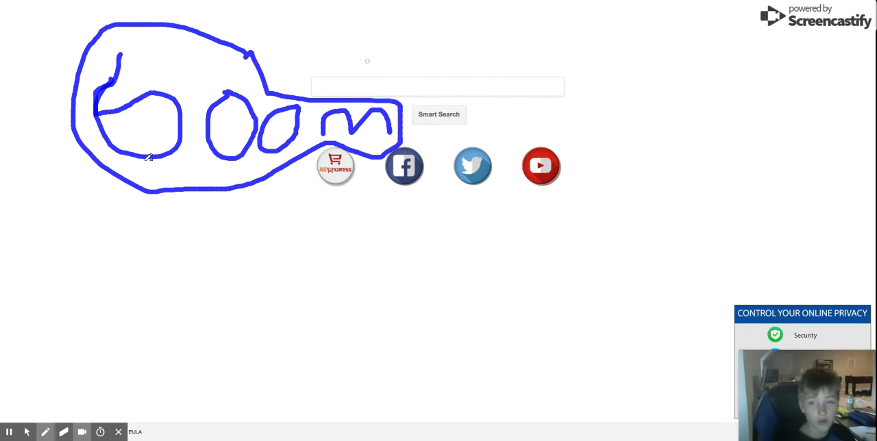
click(27, 432)
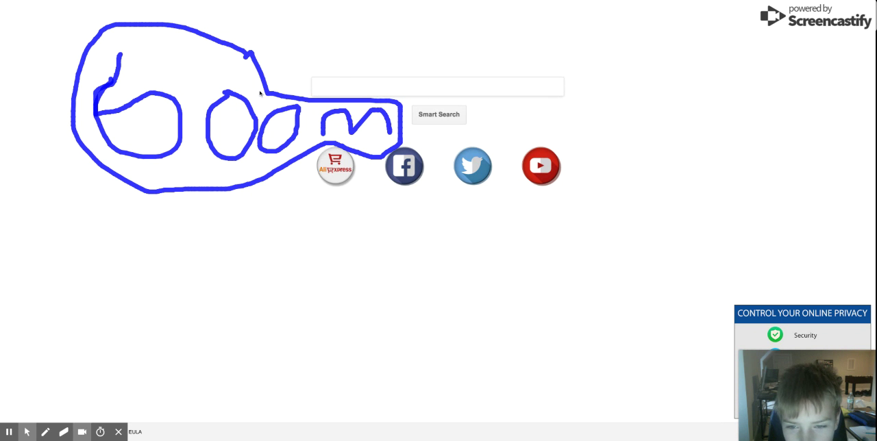
triple_click(217, 102)
click(226, 98)
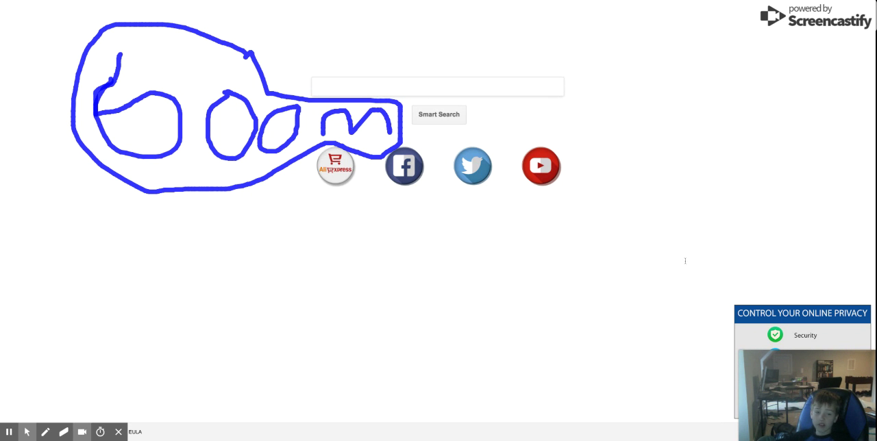
Select the social icons beside YouTube and delete them from the page
click(833, 279)
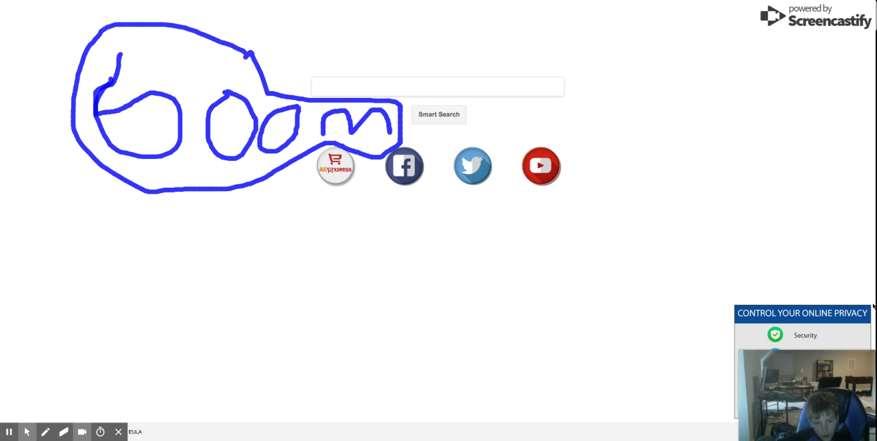
click(685, 159)
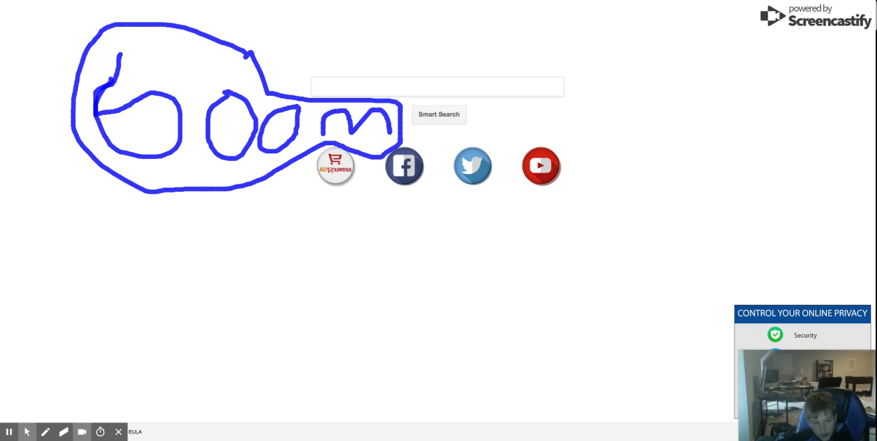
click(713, 334)
click(718, 333)
click(798, 276)
click(832, 282)
double_click(849, 286)
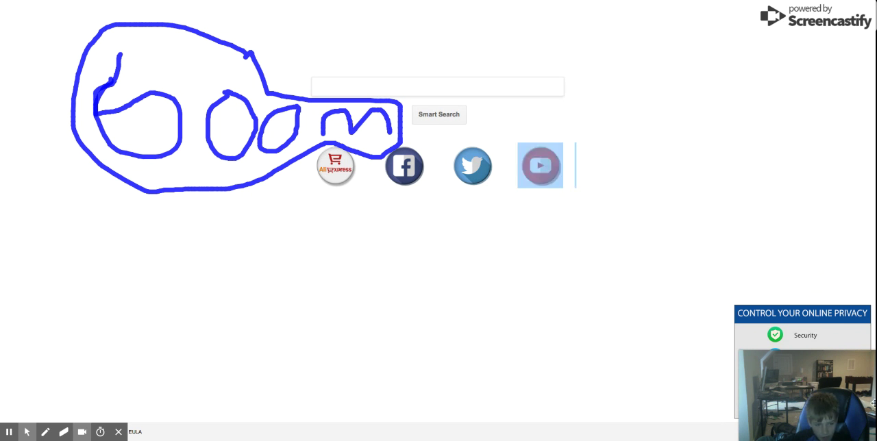
click(700, 145)
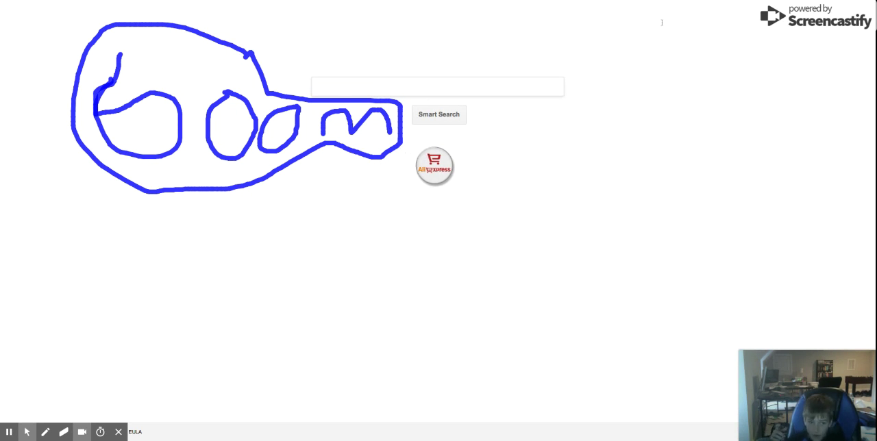
click(484, 163)
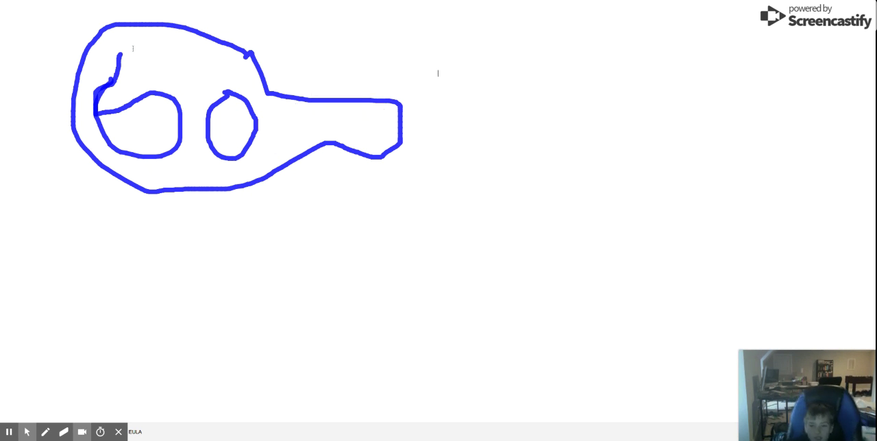
Return to the pen in yellow and scribble inside the blue outline
click(338, 146)
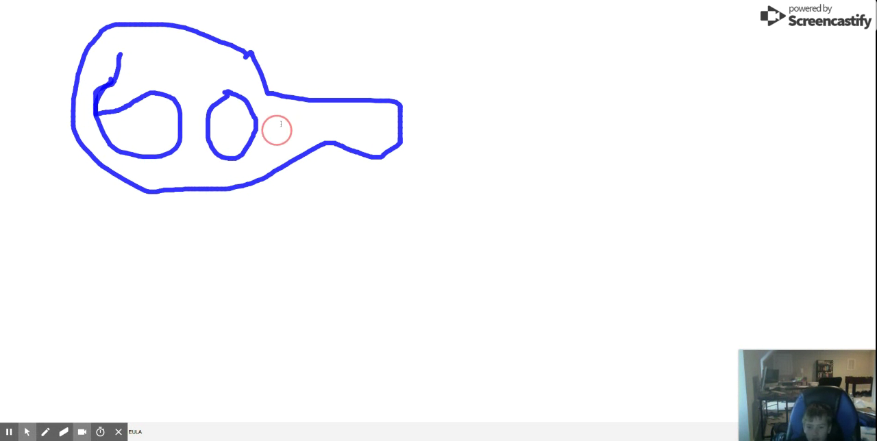
click(46, 432)
click(9, 413)
mouse_move(287, 115)
mouse_down()
mouse_move(276, 119)
mouse_move(291, 139)
mouse_move(307, 116)
mouse_move(360, 110)
mouse_move(392, 128)
mouse_up()
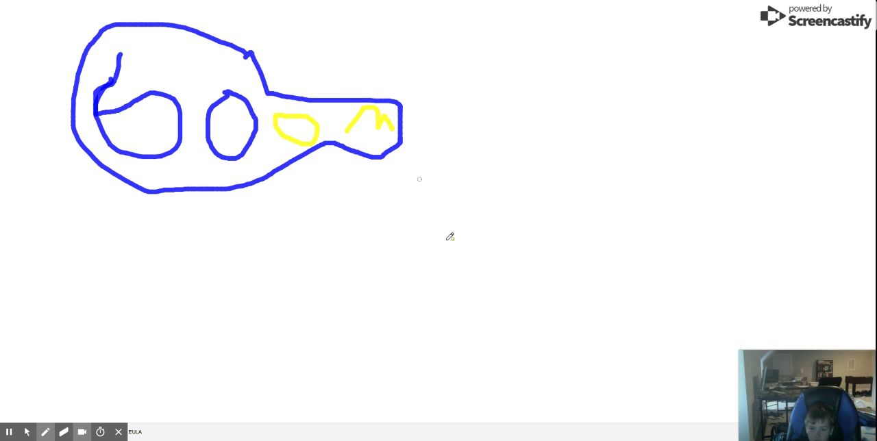
Draw a yellow downward arrow and a curved yellow arrow pointing up-right
mouse_move(414, 328)
mouse_down()
mouse_move(433, 384)
mouse_move(397, 382)
mouse_up()
drag(433, 404, 468, 386)
drag(811, 39, 689, 173)
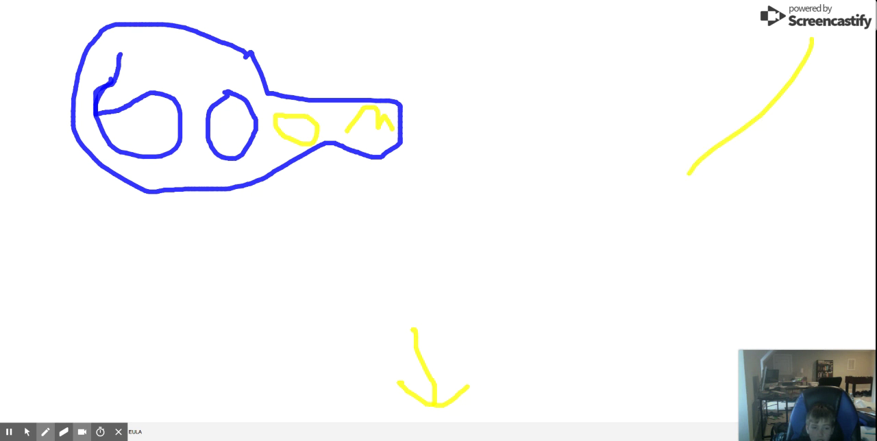
drag(810, 41, 759, 63)
drag(814, 41, 840, 87)
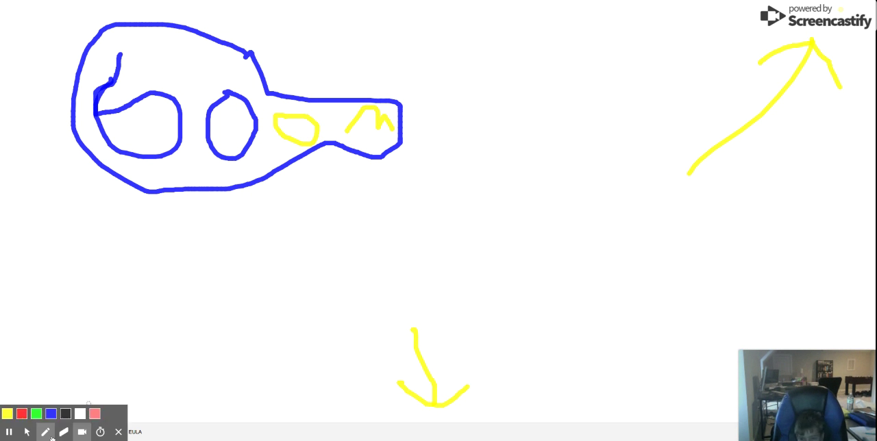
Switch to the Mouse Pointer tool and click the page, leaving the doodles intact
click(27, 432)
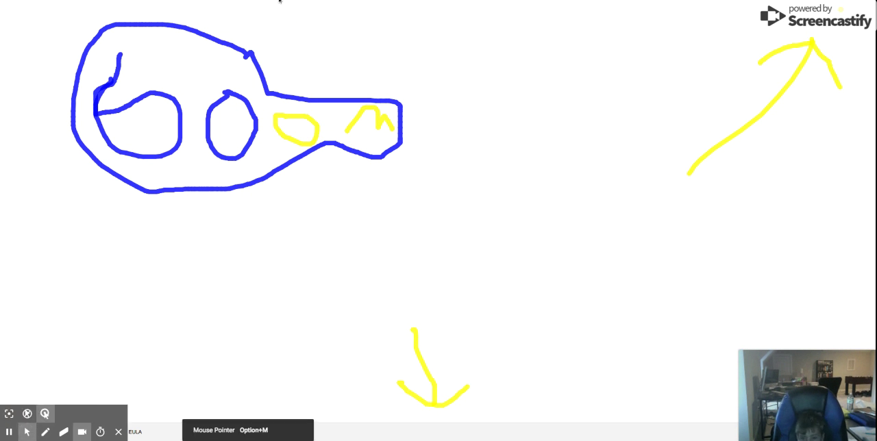
click(535, 119)
click(413, 111)
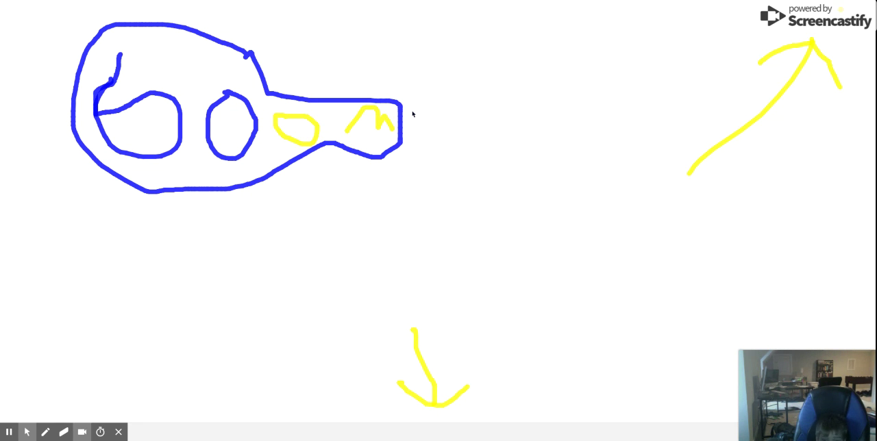
click(465, 85)
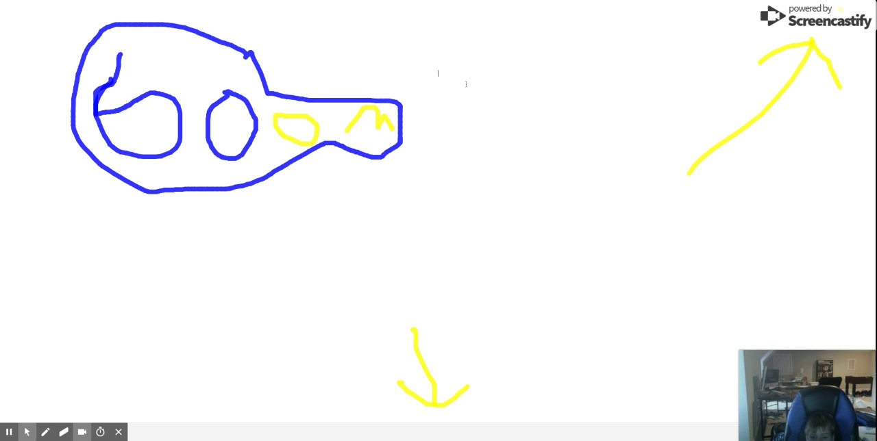